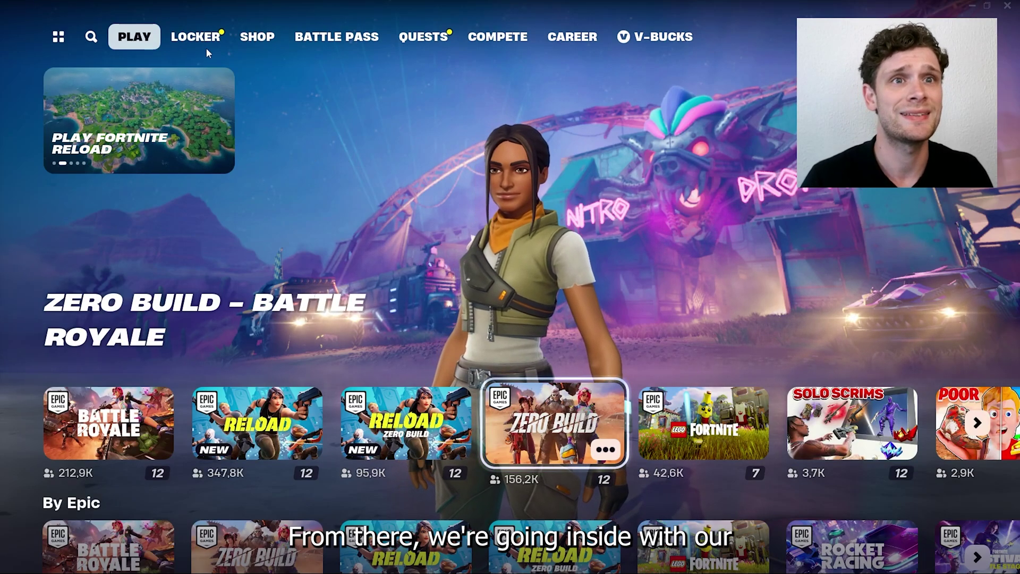
# Glance at the Favorites library, go back to PLAY, and slide open the social sidebar.
pyautogui.click(58, 36)
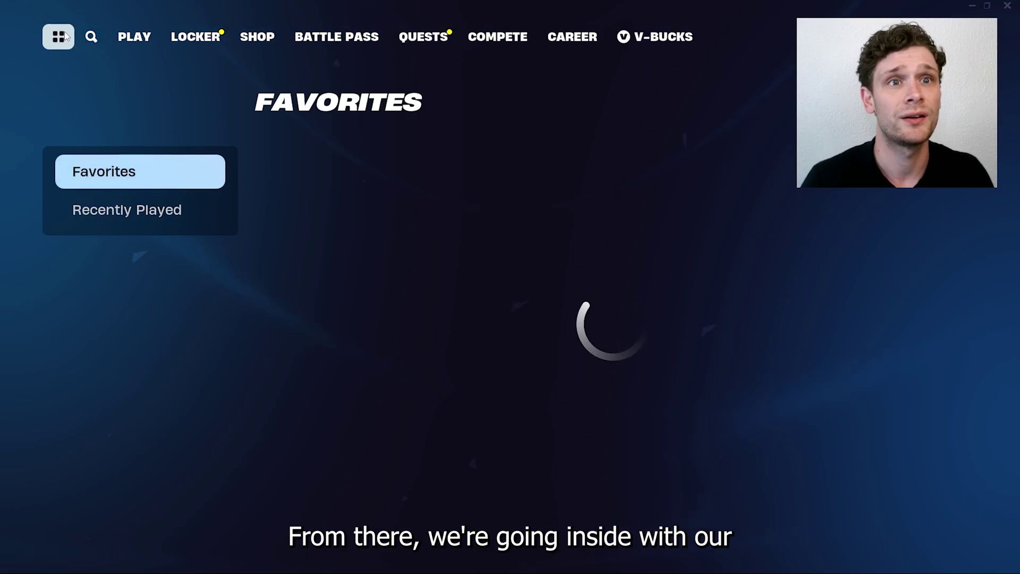
pyautogui.click(136, 47)
pyautogui.click(988, 35)
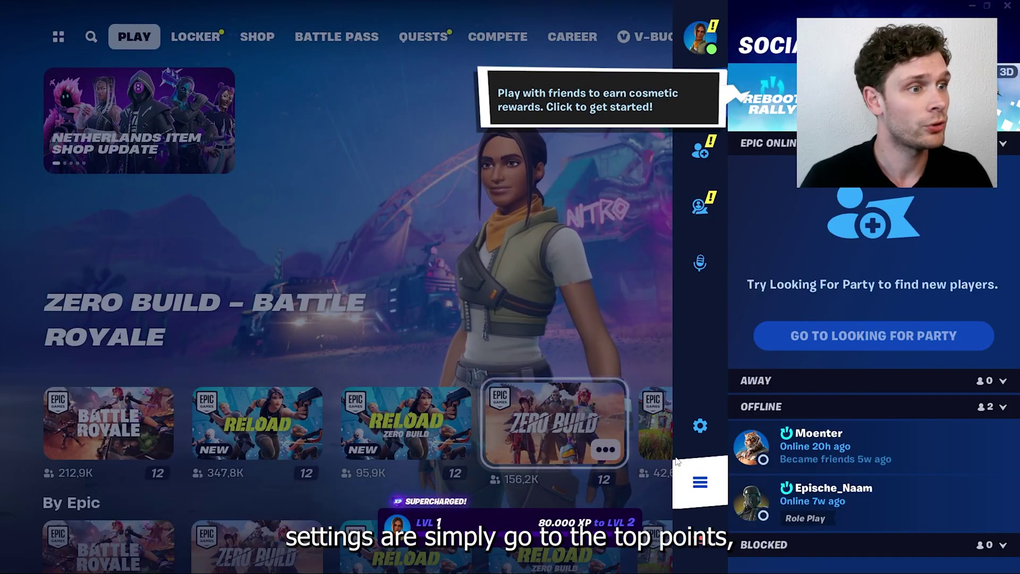
# Open Fortnite settings from the sidebar cogwheel and switch to the Audio tab.
pyautogui.click(700, 426)
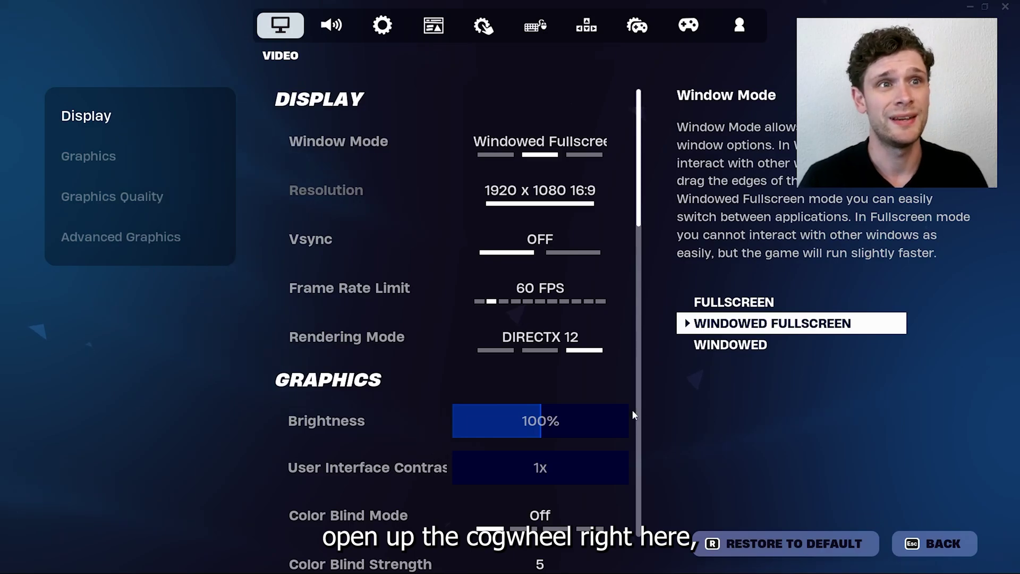
pyautogui.click(326, 25)
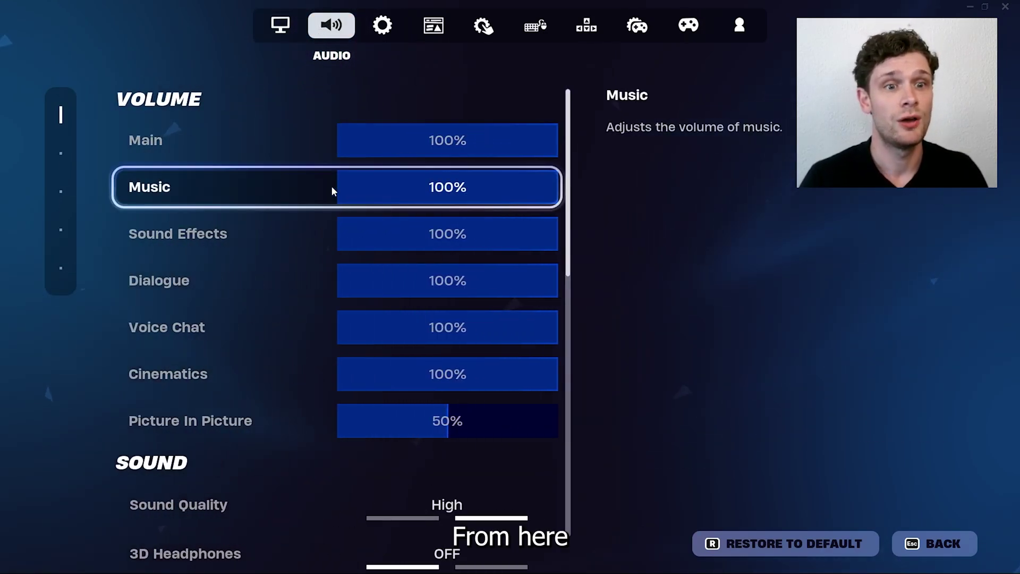
pyautogui.scroll(-2, 335, 180)
pyautogui.scroll(-3, 333, 182)
pyautogui.scroll(-2, 332, 186)
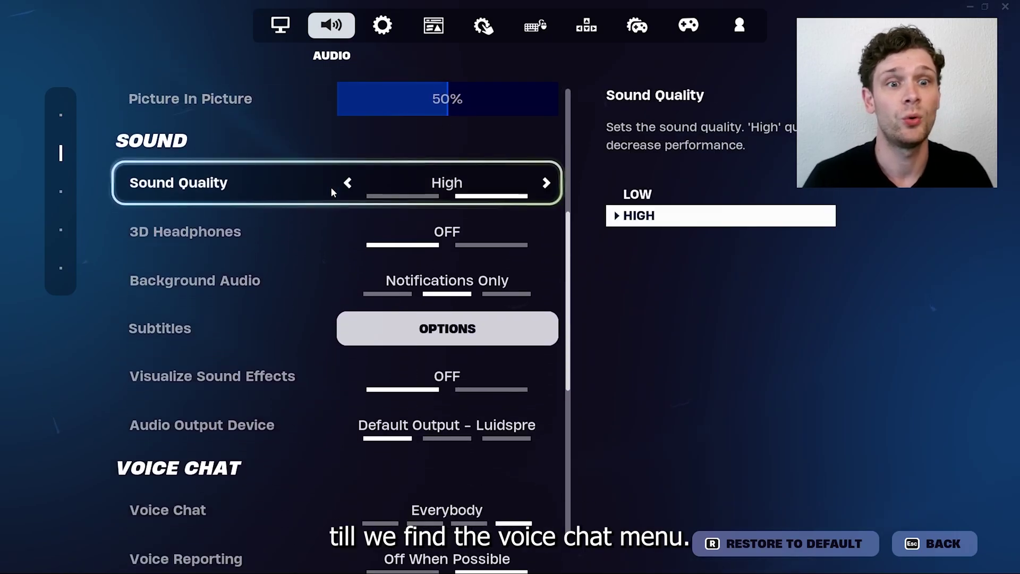
pyautogui.scroll(-3, 323, 204)
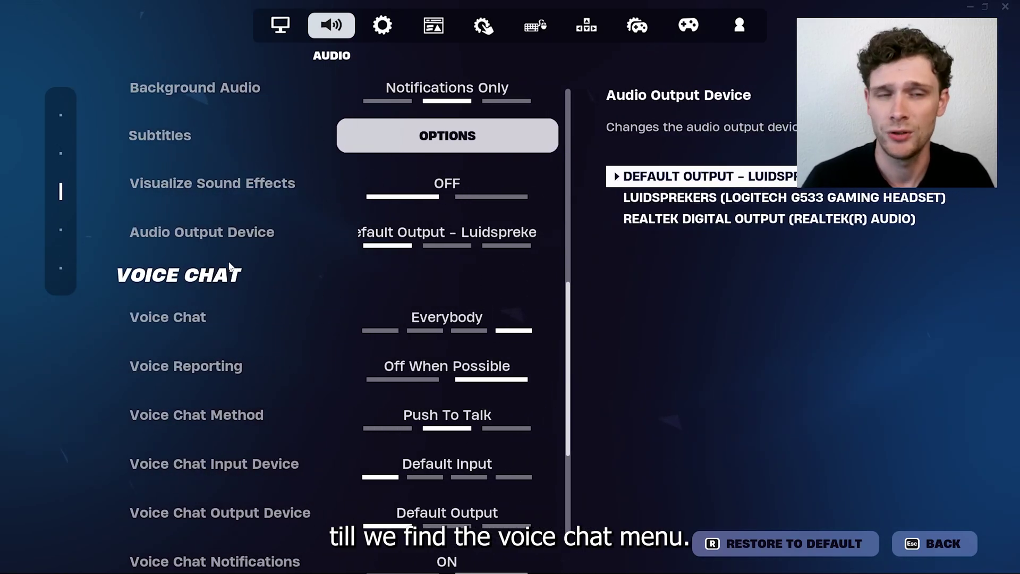
pyautogui.scroll(-1, 231, 266)
pyautogui.scroll(-2, 231, 266)
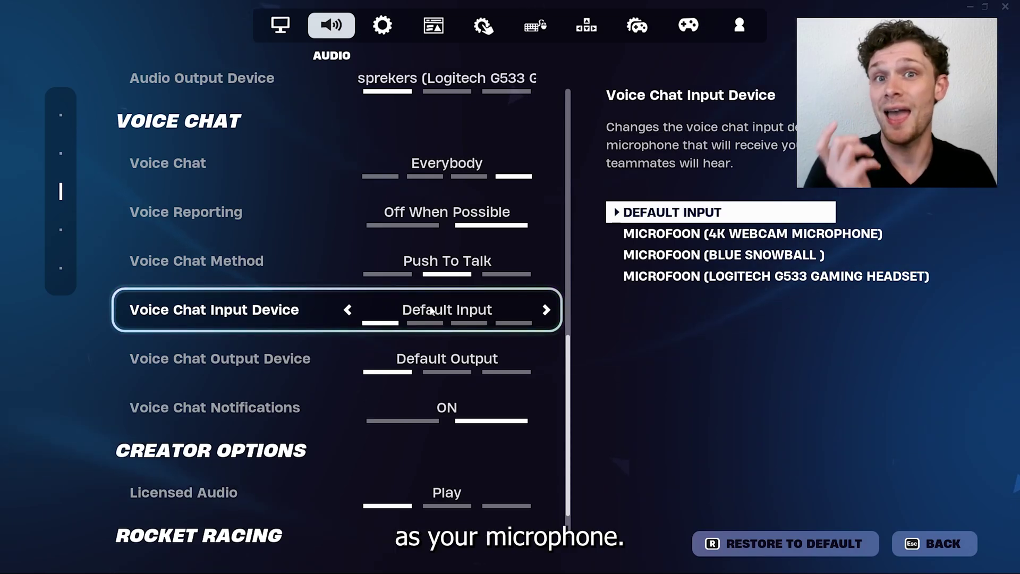
# Set voice chat input to Blue Snowball, output to Logitech G533, method to Open Mic, and apply.
pyautogui.click(546, 314)
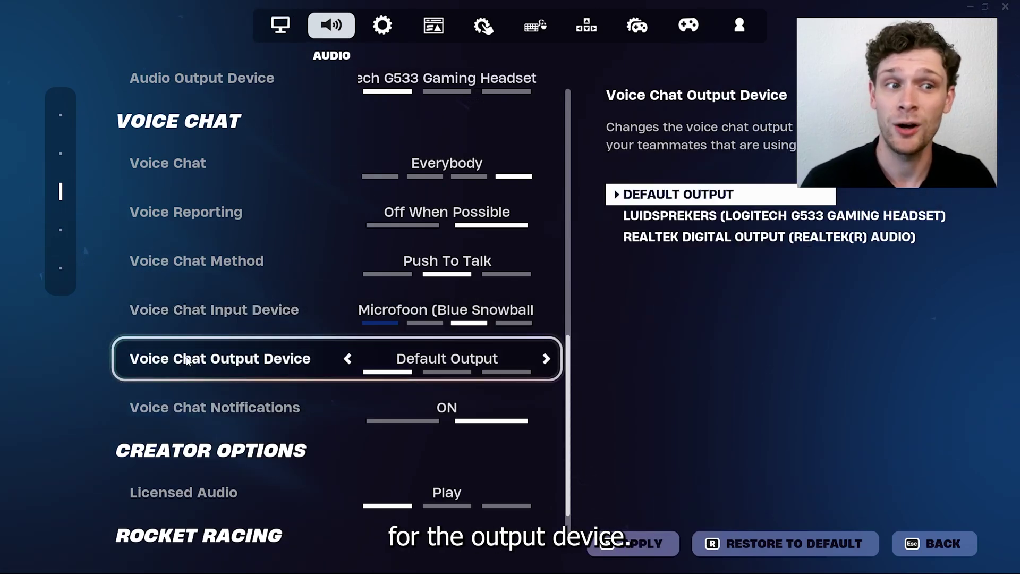
pyautogui.click(547, 359)
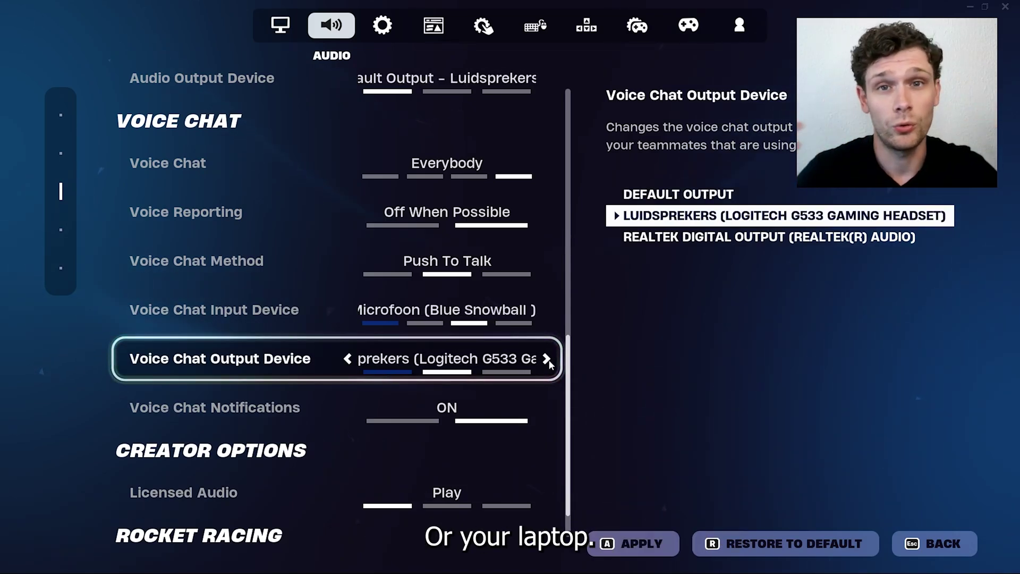
pyautogui.click(549, 359)
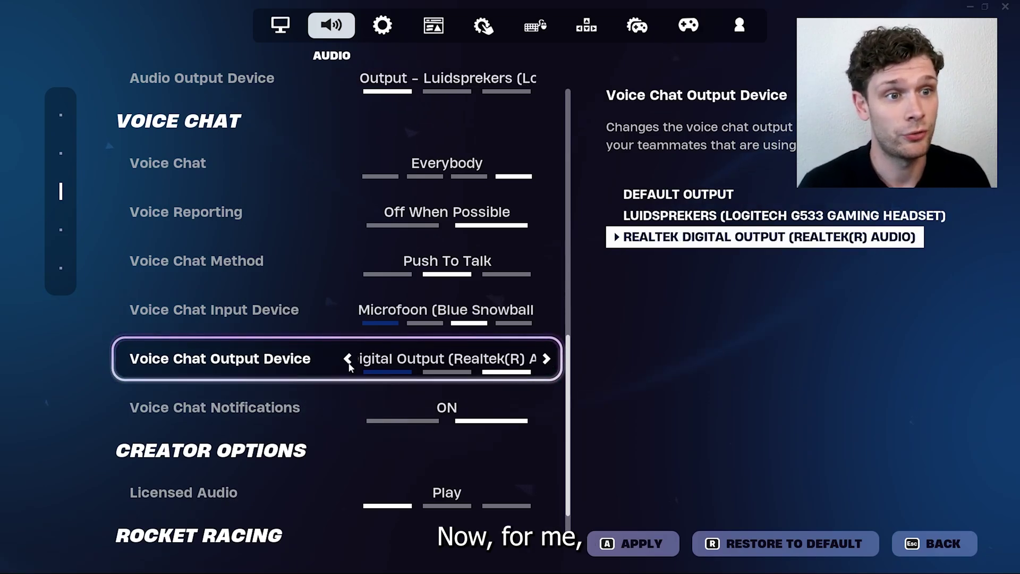
pyautogui.press('Left')
pyautogui.scroll(1, 223, 404)
pyautogui.moveTo(335, 423)
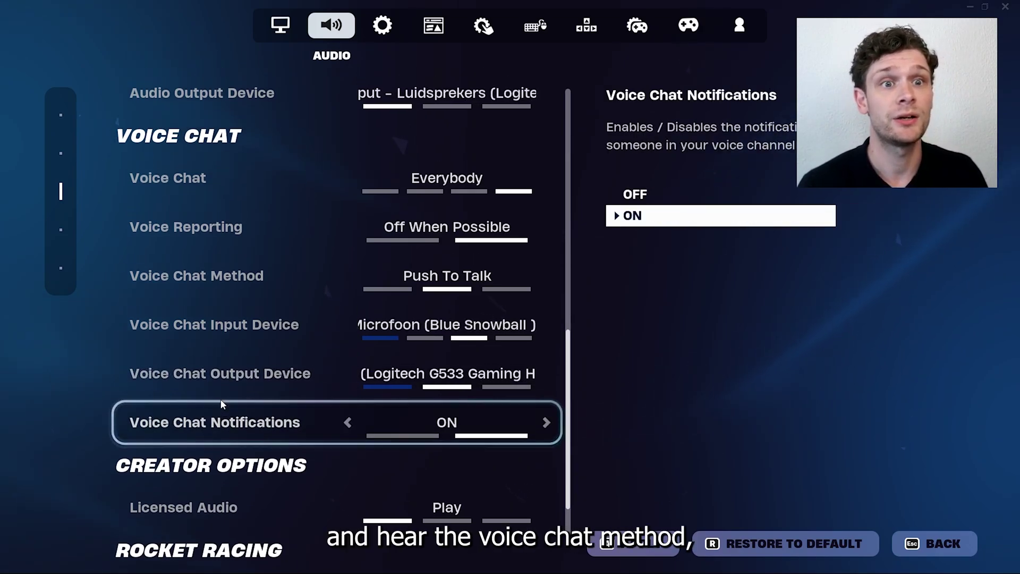
pyautogui.click(348, 278)
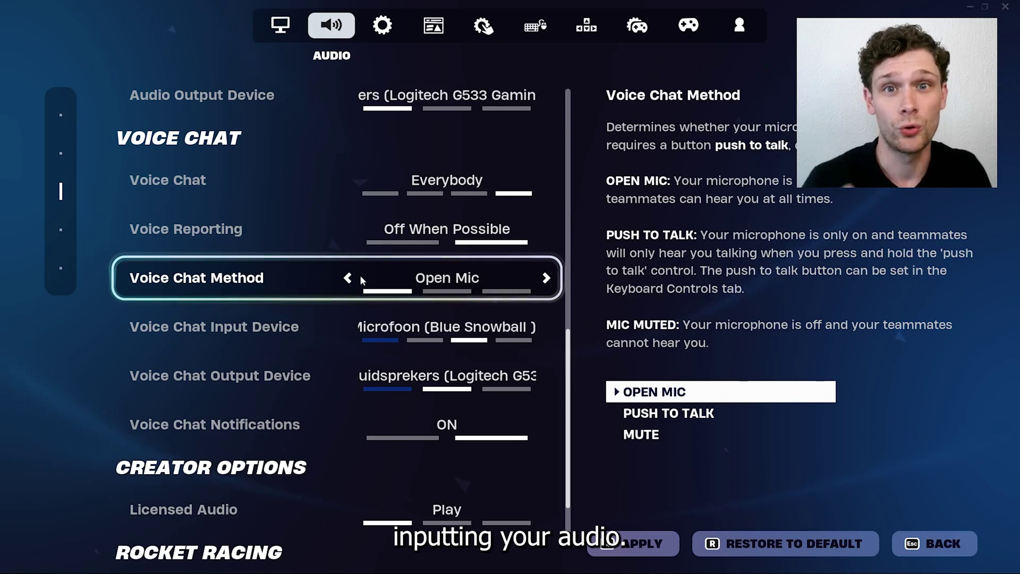
pyautogui.click(639, 542)
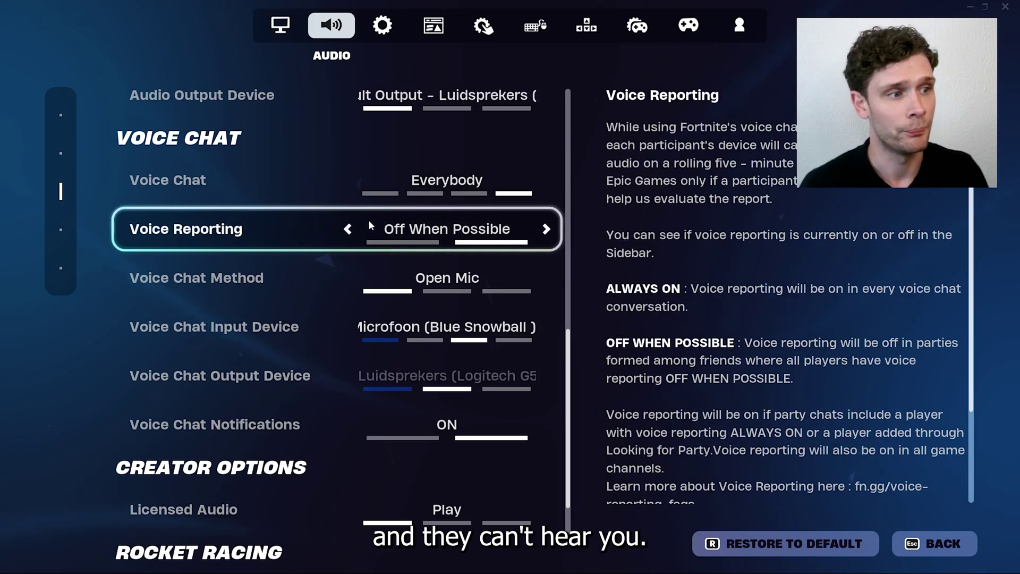
# Leave the settings and exit Fortnite from the side panel.
pyautogui.press('Escape')
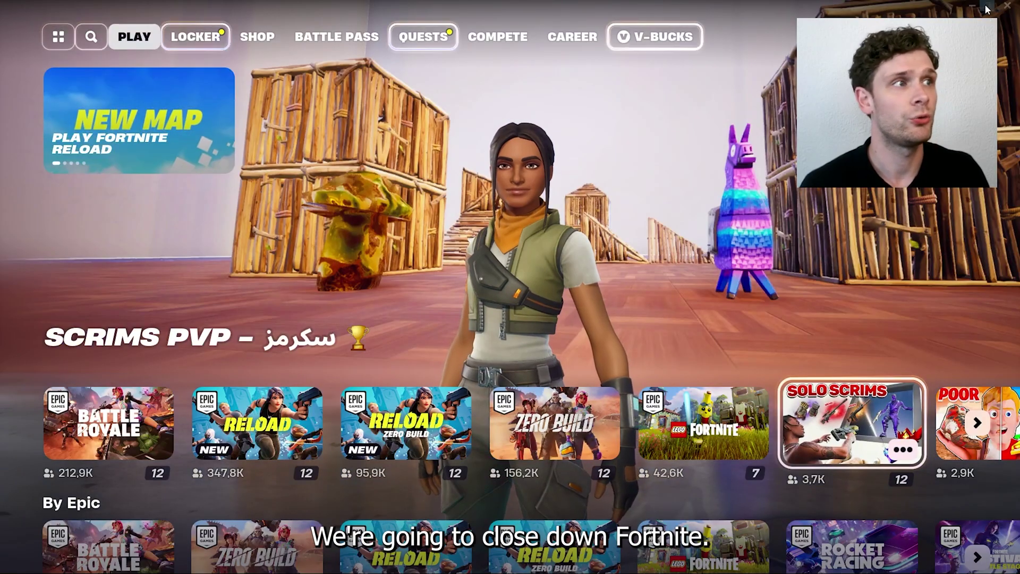
pyautogui.press('Escape')
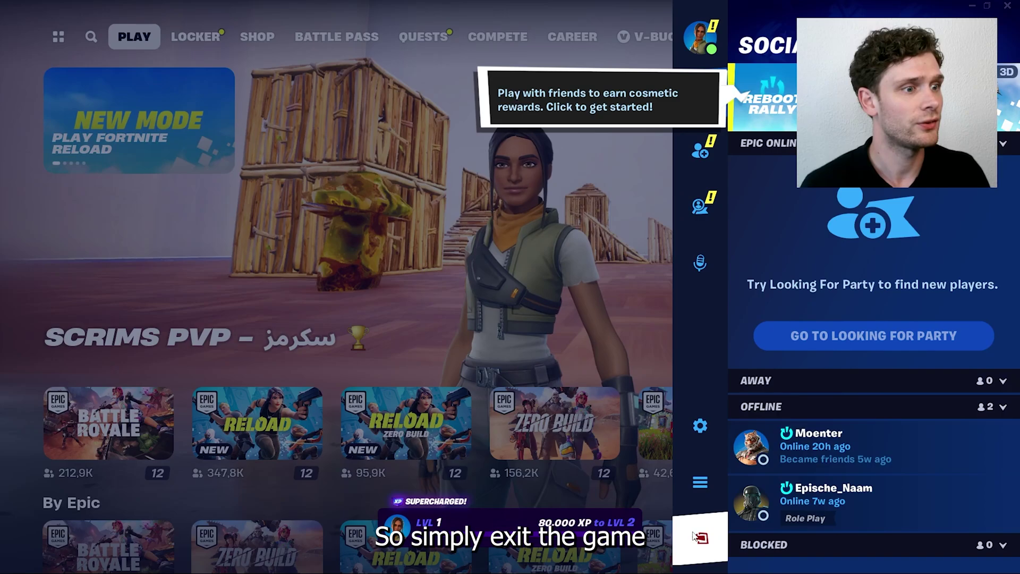
pyautogui.click(700, 538)
pyautogui.click(823, 543)
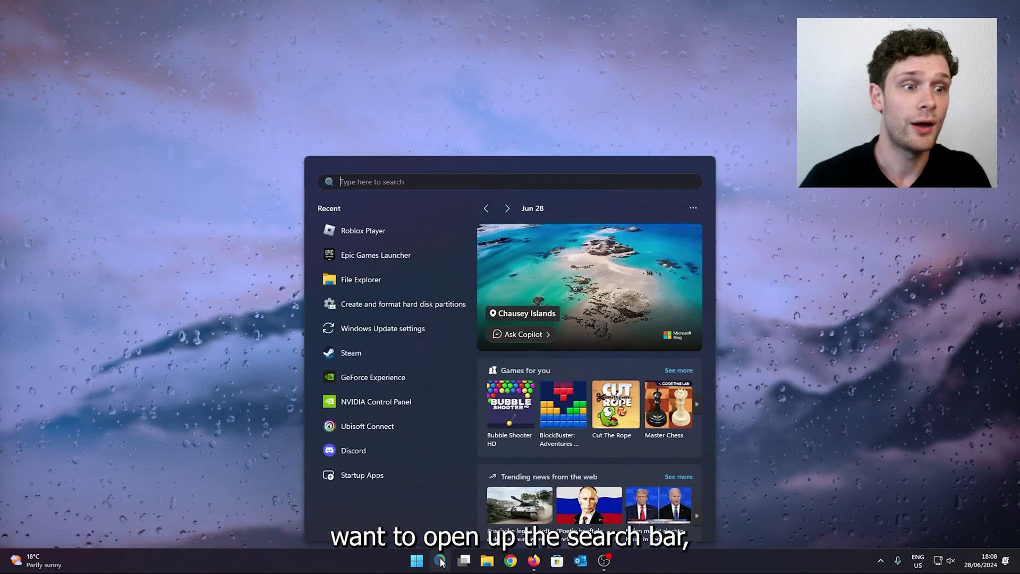
pyautogui.write('settings')
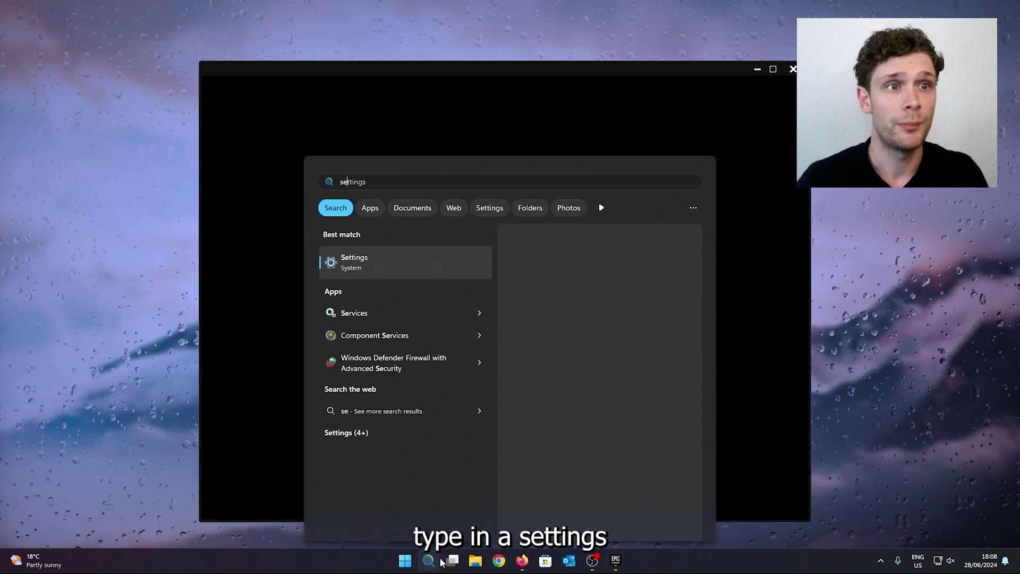
# Launch Windows Settings from Start search and go to System > Sound.
pyautogui.click(355, 261)
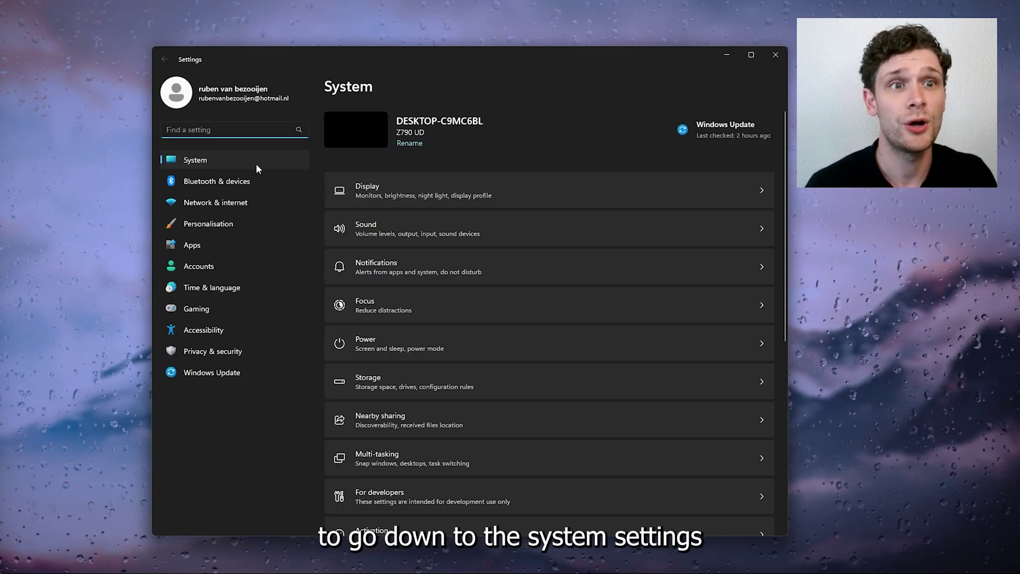
pyautogui.click(227, 162)
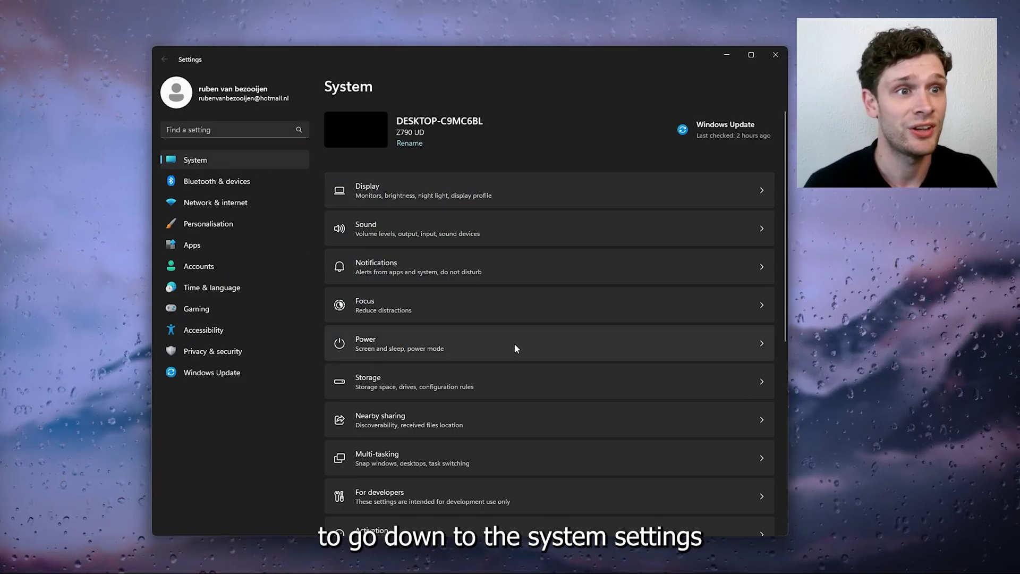
pyautogui.click(442, 226)
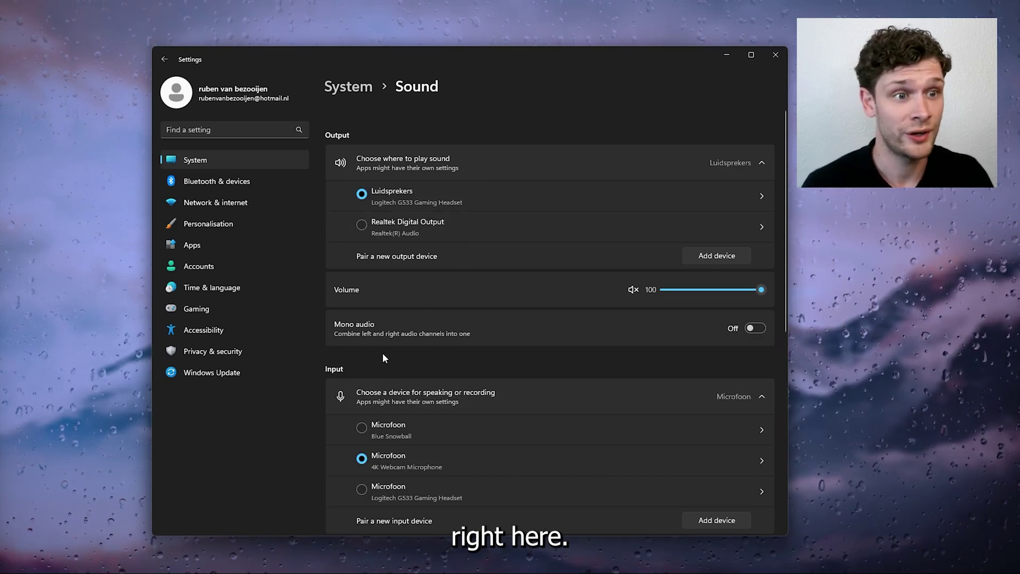
pyautogui.scroll(-3, 381, 351)
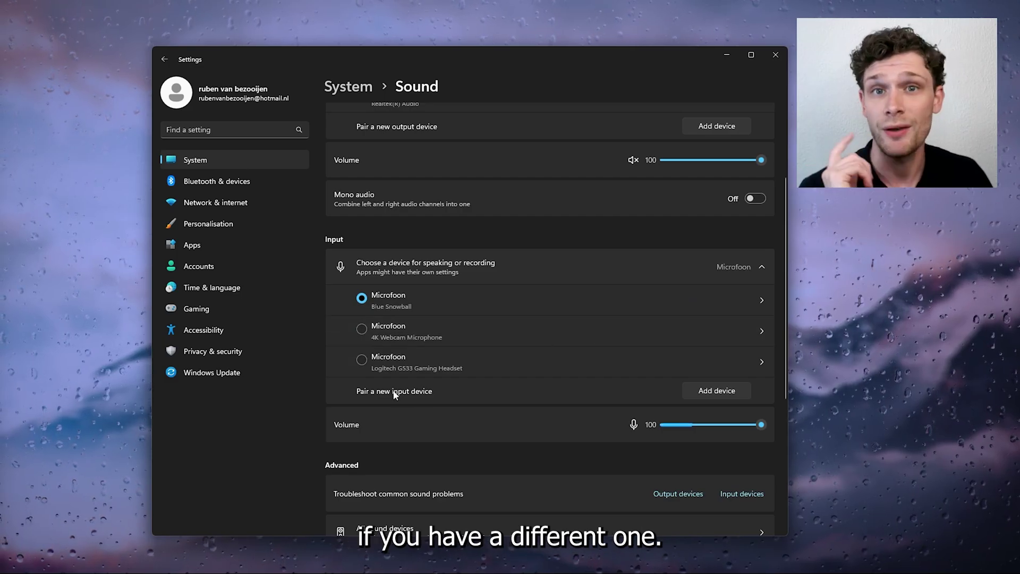
pyautogui.click(731, 392)
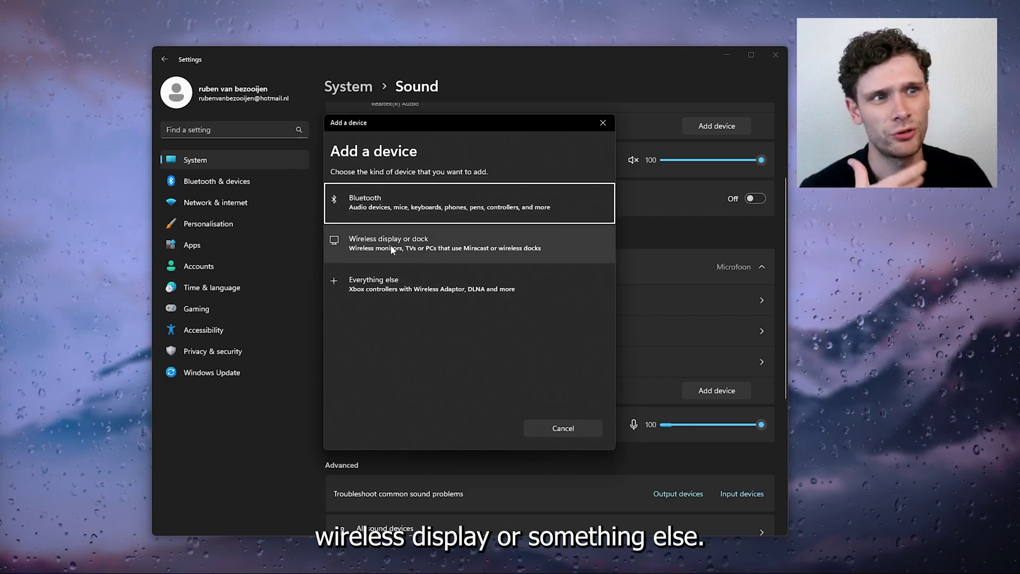
pyautogui.click(580, 430)
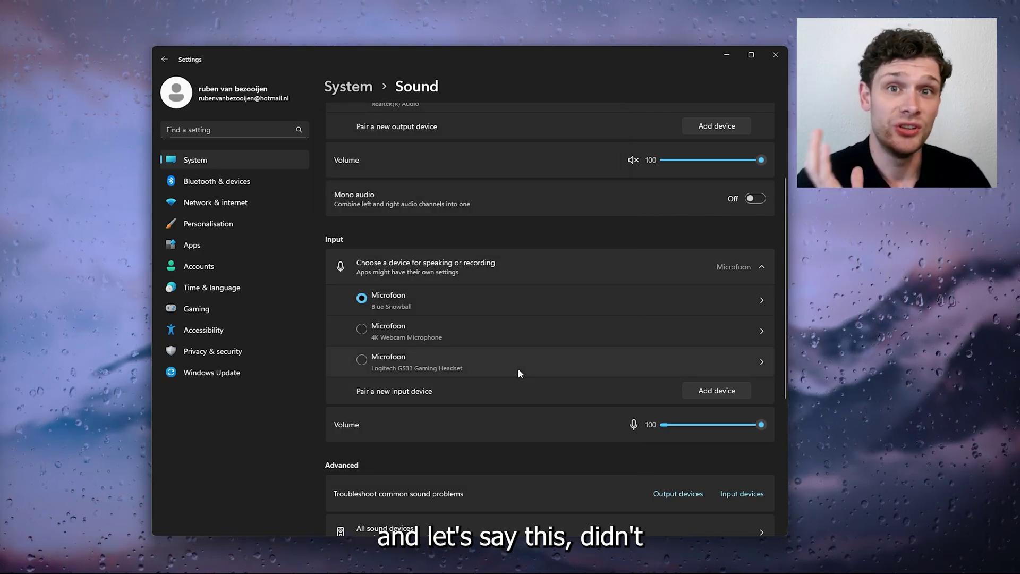
pyautogui.scroll(-2, 483, 363)
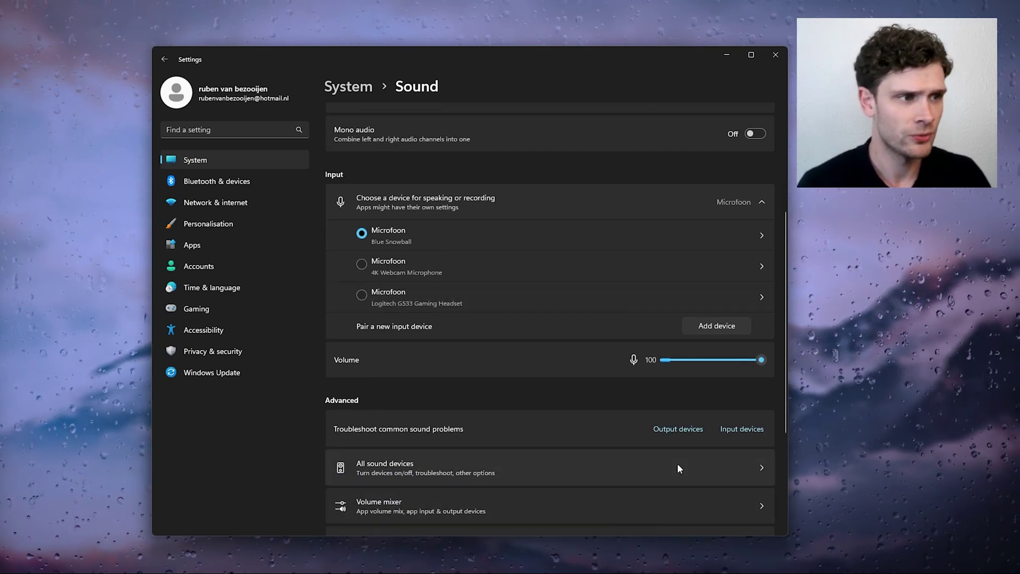
# Run the Input devices sound troubleshooter on the Blue Snowball microphone.
pyautogui.click(742, 430)
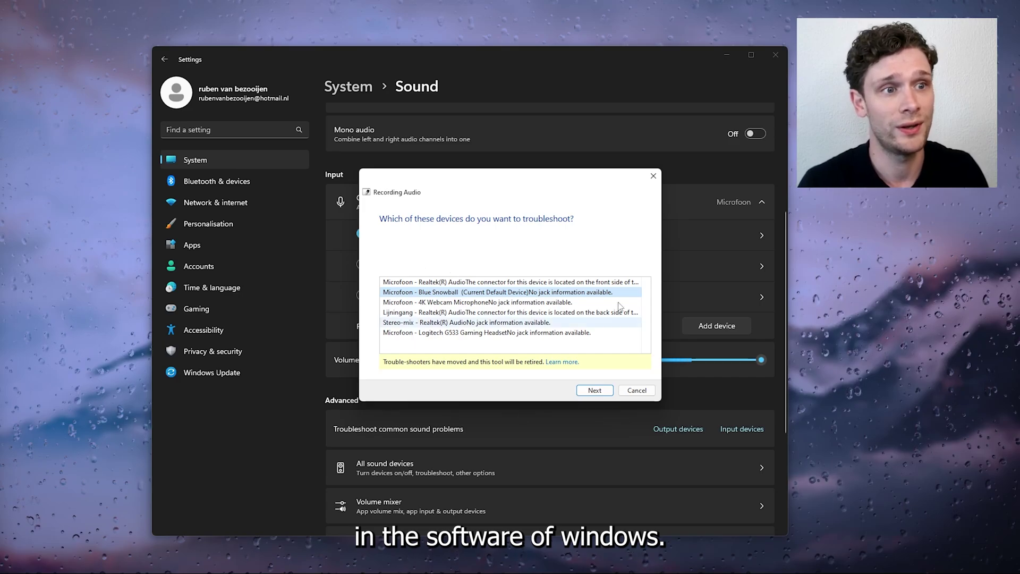
pyautogui.click(485, 302)
pyautogui.click(511, 290)
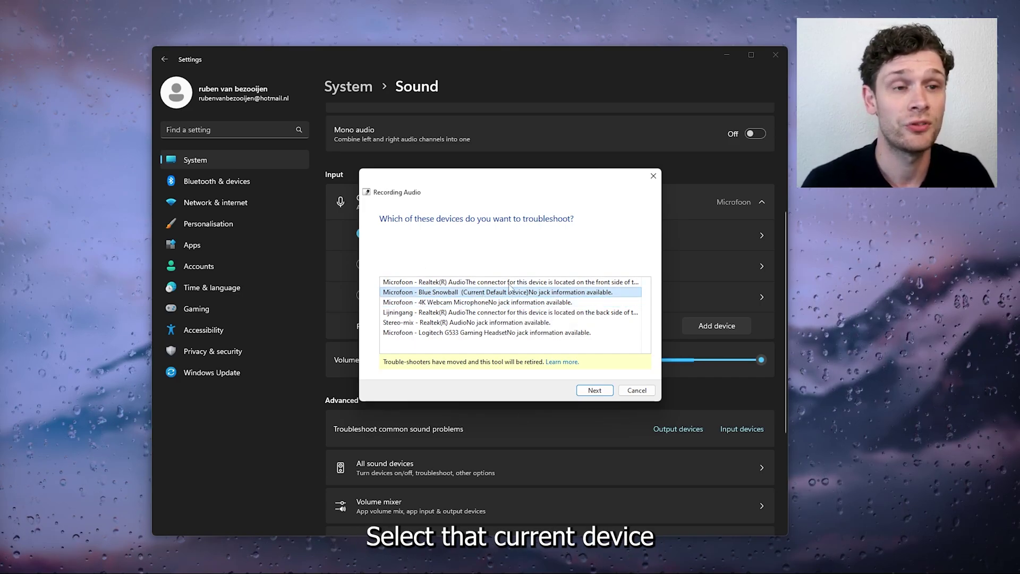
pyautogui.click(599, 394)
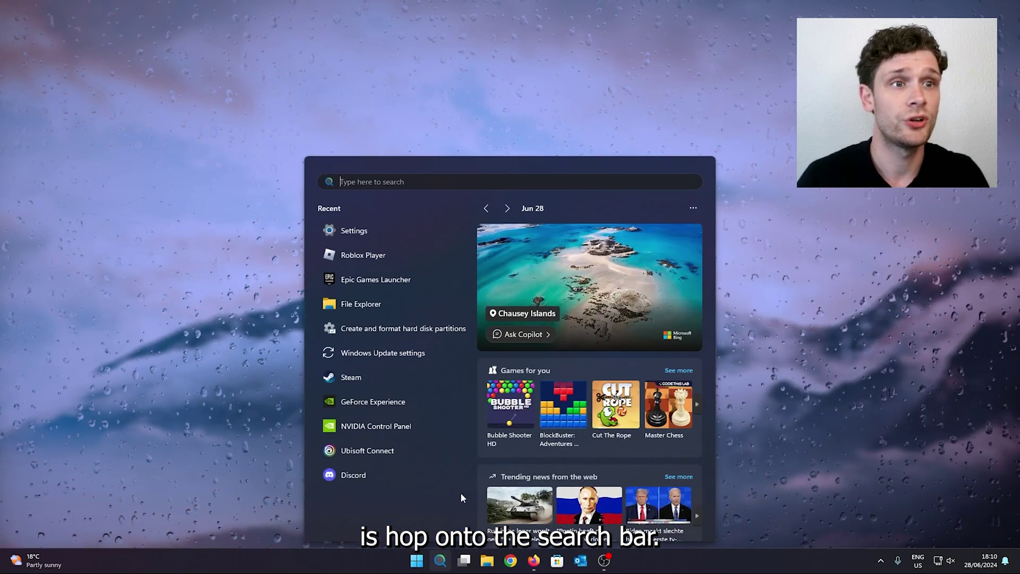
pyautogui.write('dev')
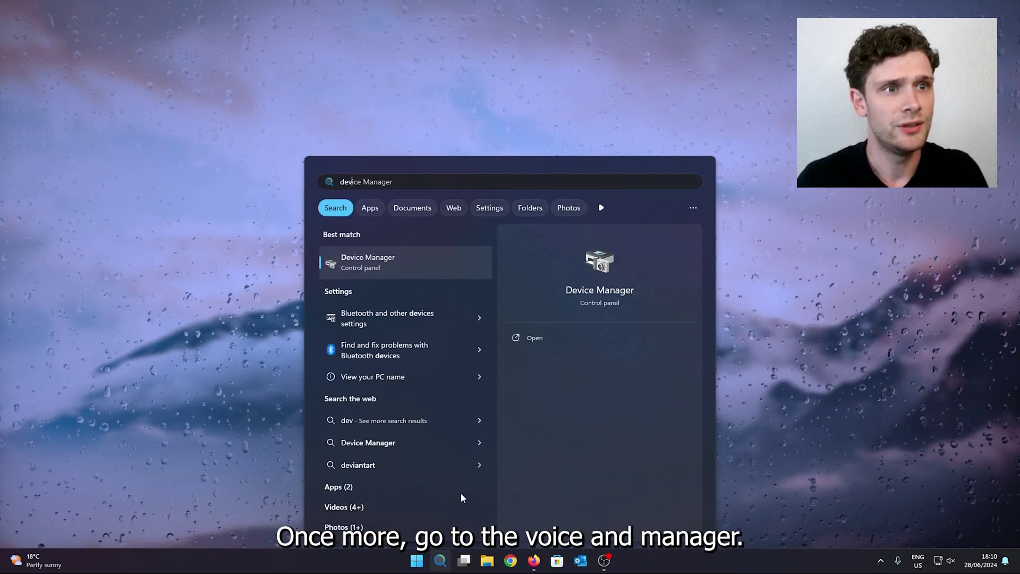
# Open Device Manager, expand Sound, video and game controllers, and select Blue Snowball.
pyautogui.click(409, 263)
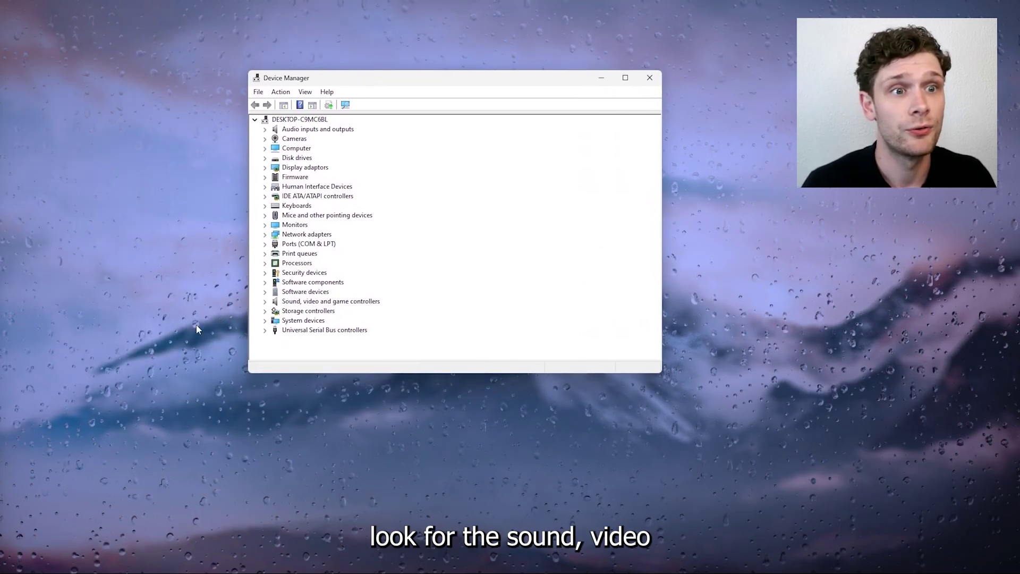
pyautogui.click(266, 302)
pyautogui.click(323, 282)
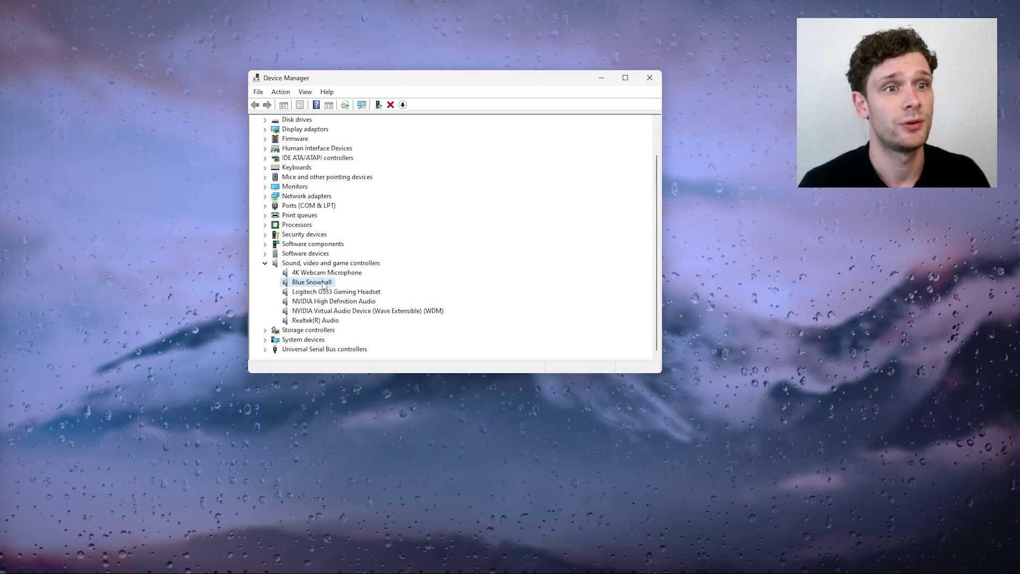
# Search automatically for a Blue Snowball driver update from its Driver tab, then close the wizard.
pyautogui.doubleClick(323, 283)
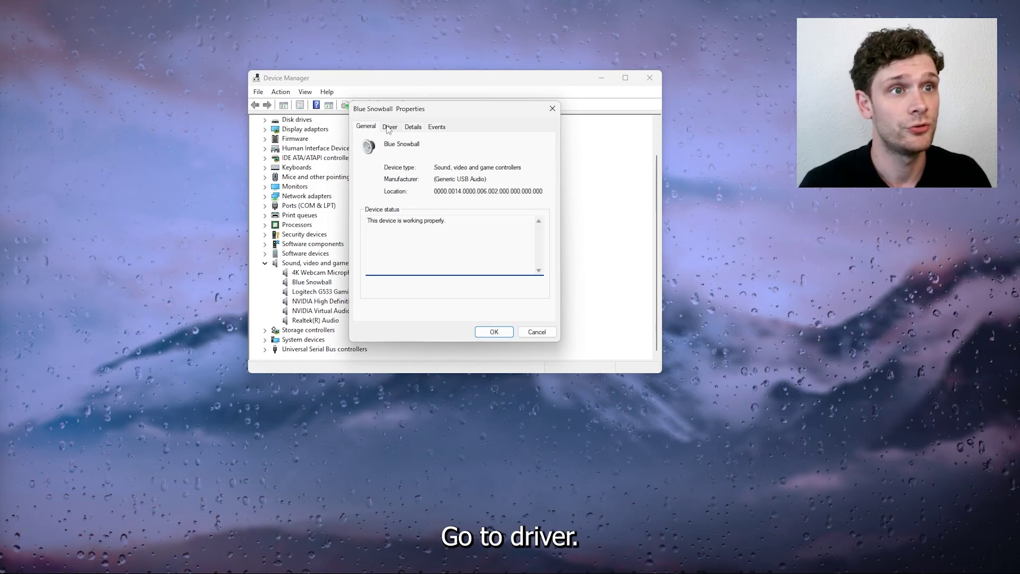
pyautogui.click(389, 127)
pyautogui.click(388, 248)
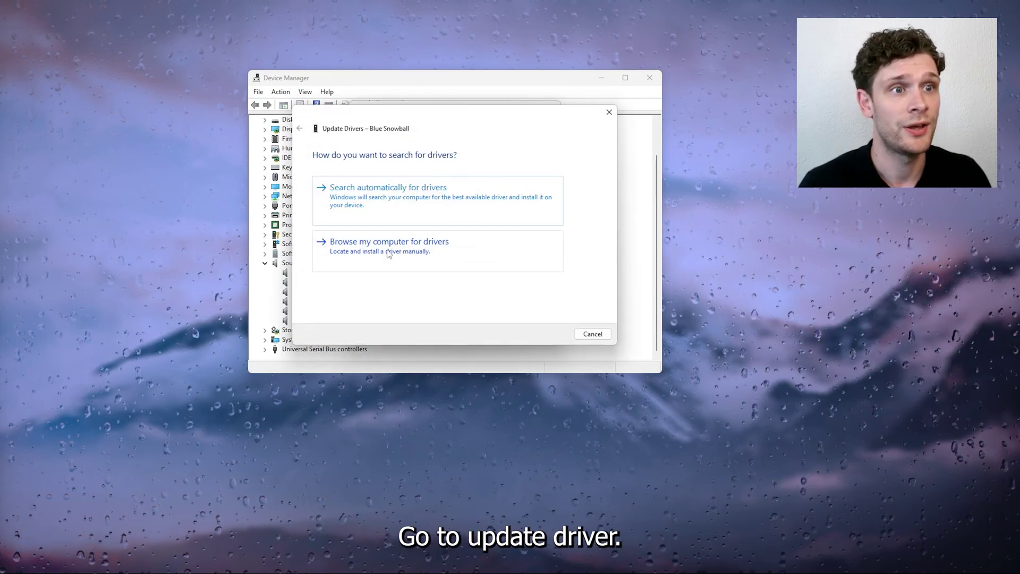
pyautogui.click(385, 205)
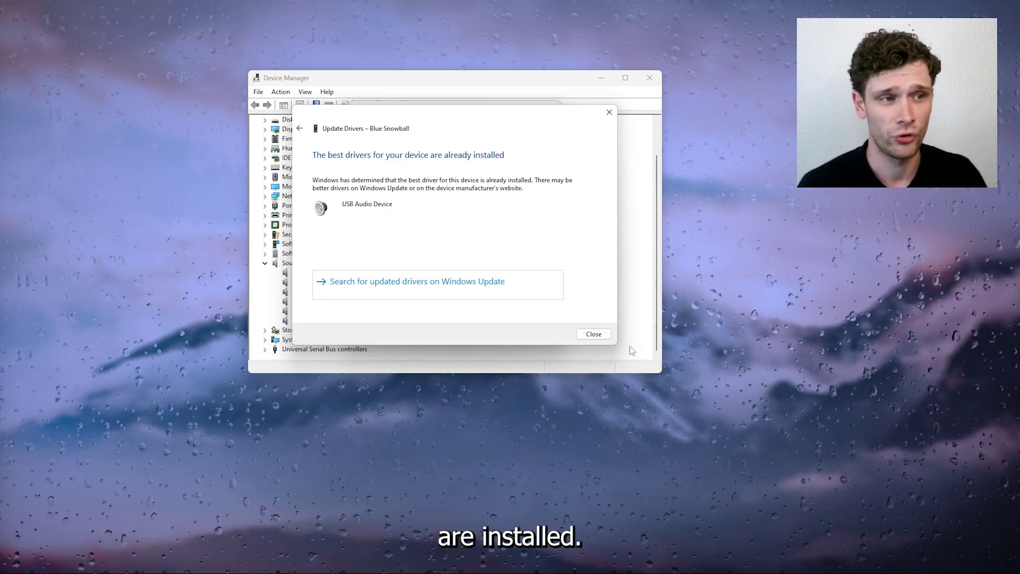
pyautogui.click(592, 335)
# Close the Blue Snowball properties and view the device's right-click options.
pyautogui.click(496, 333)
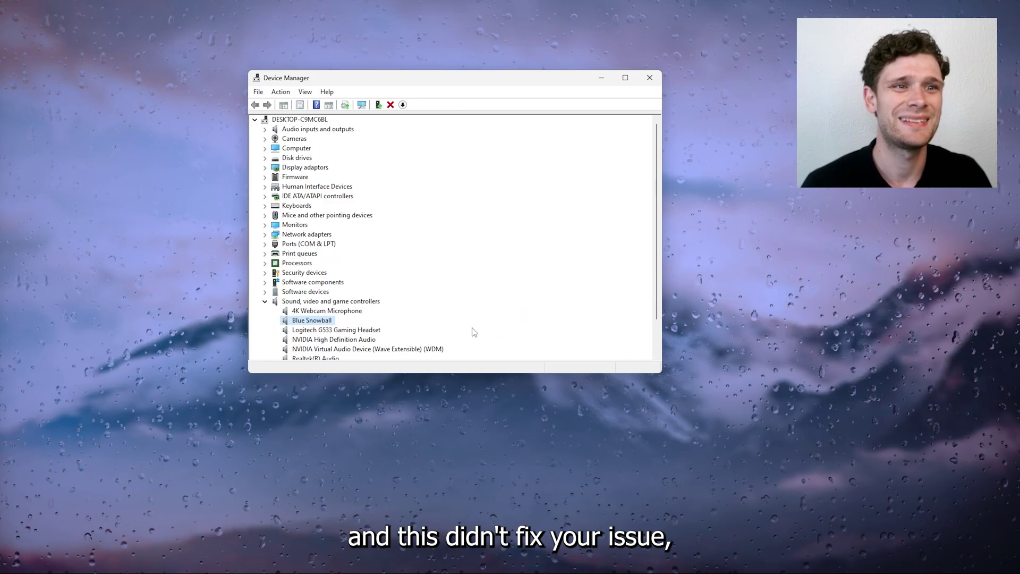
pyautogui.scroll(-1, 391, 237)
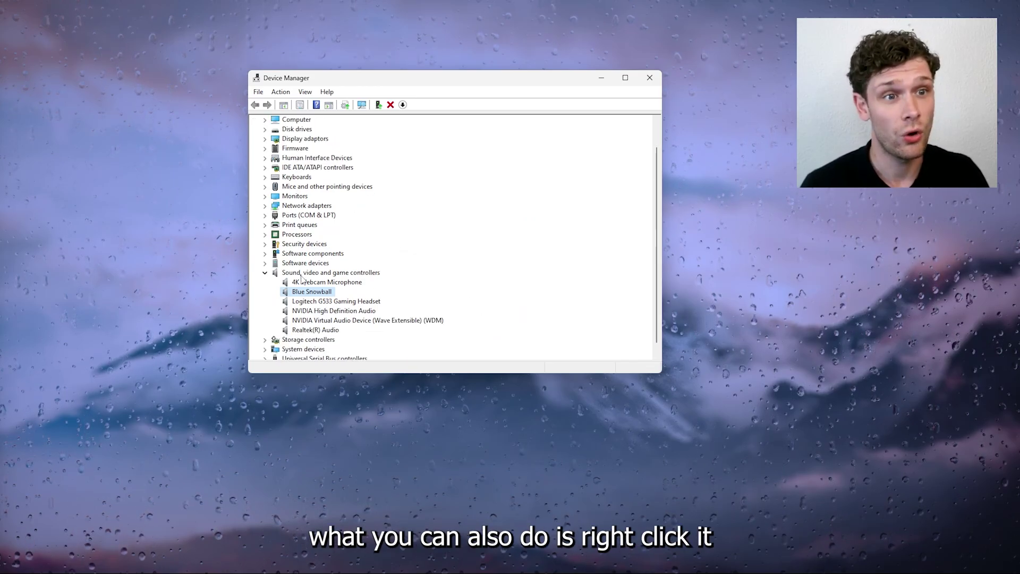
pyautogui.rightClick(300, 295)
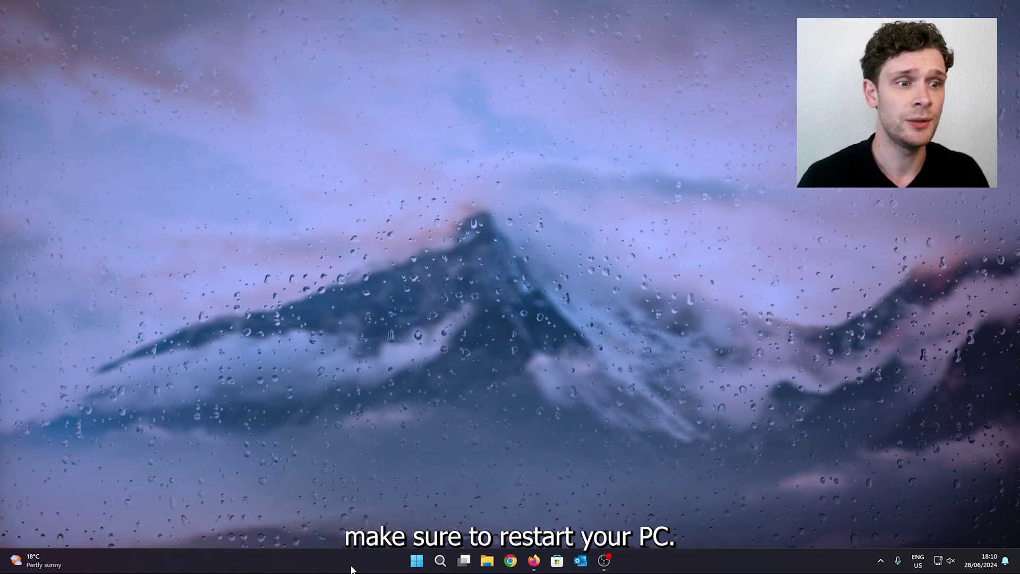
# Search 'window' from the taskbar and open the Windows Update settings page.
pyautogui.click(439, 560)
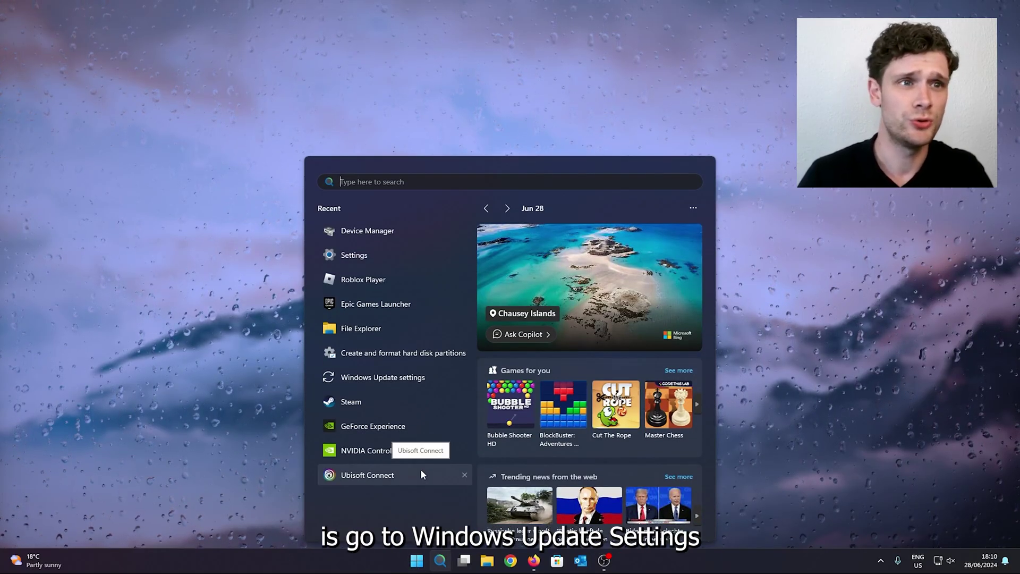
pyautogui.write('window')
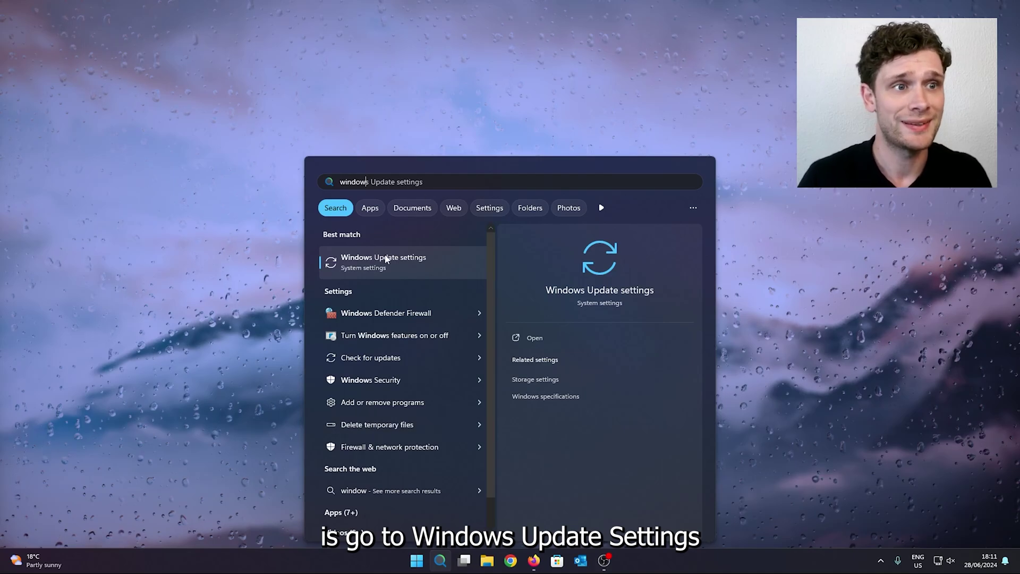
pyautogui.click(386, 258)
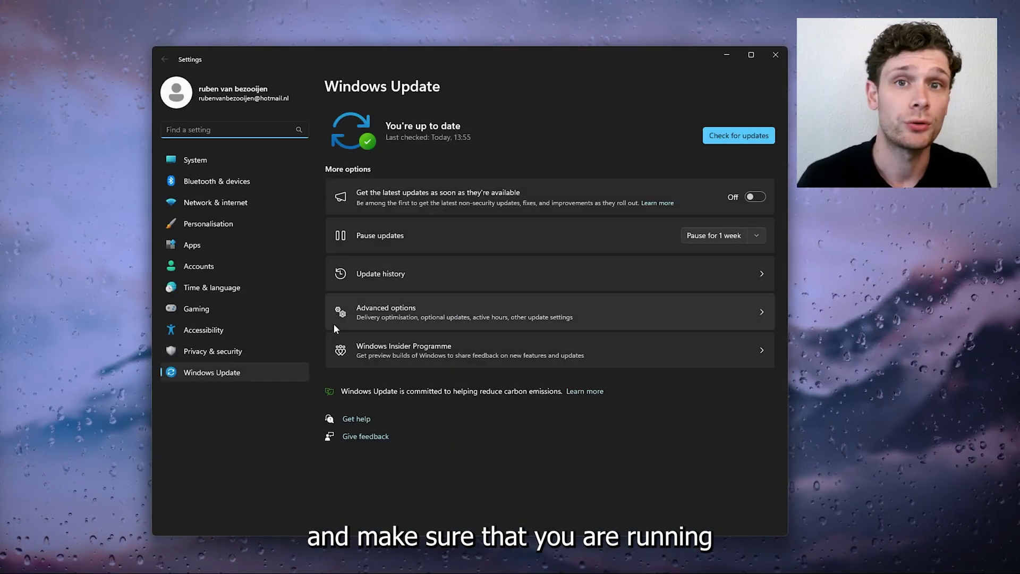